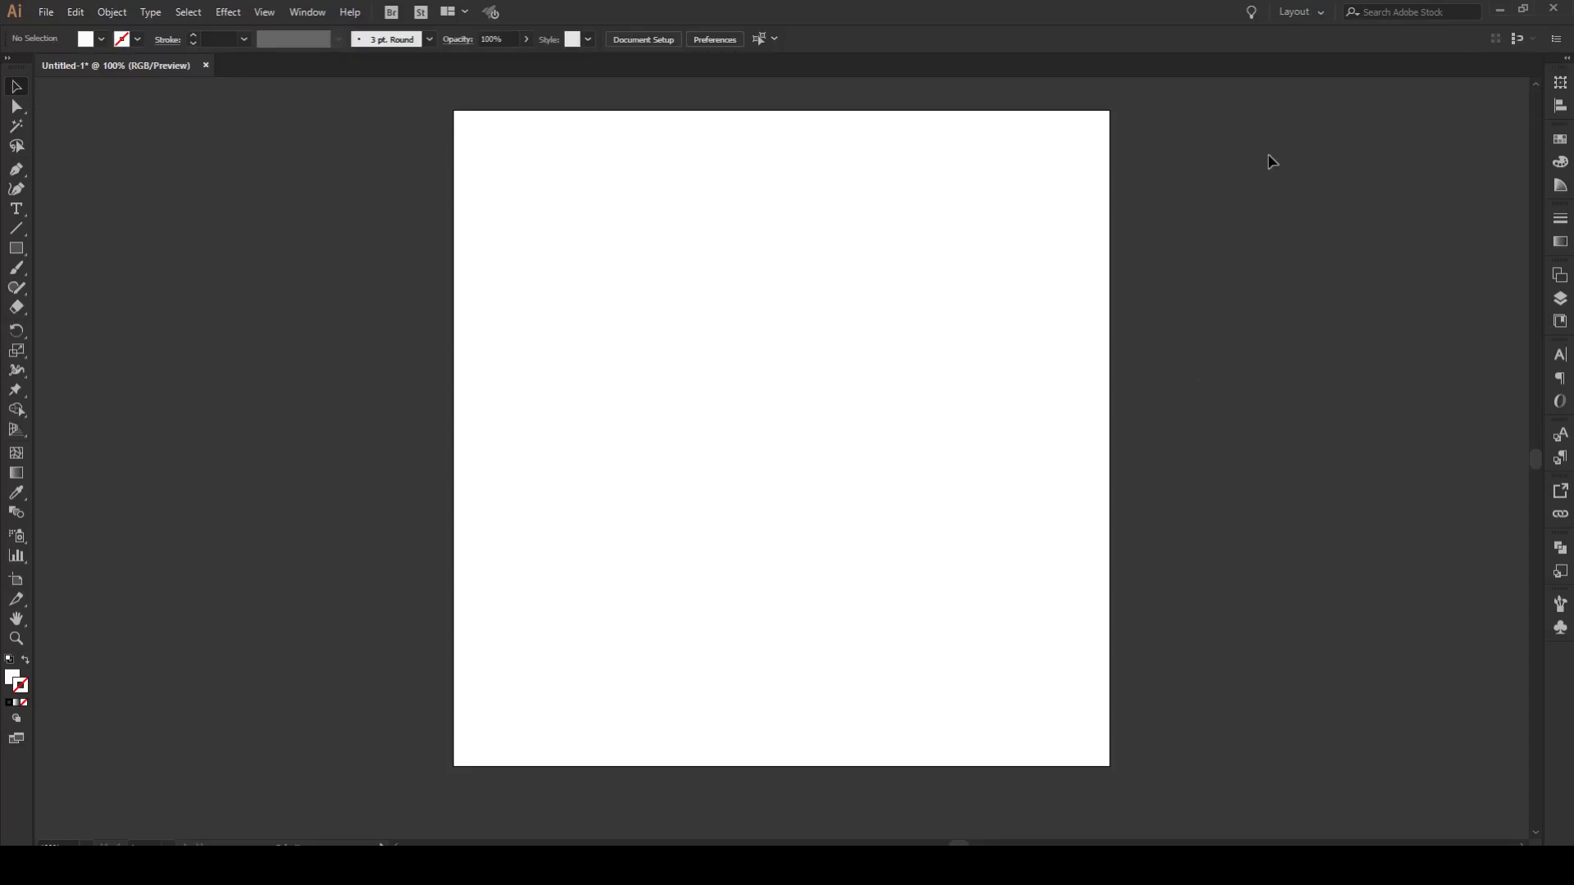
Drag a marquee across the artboard to select the three hidden white squares.
drag(1310, 163, 275, 705)
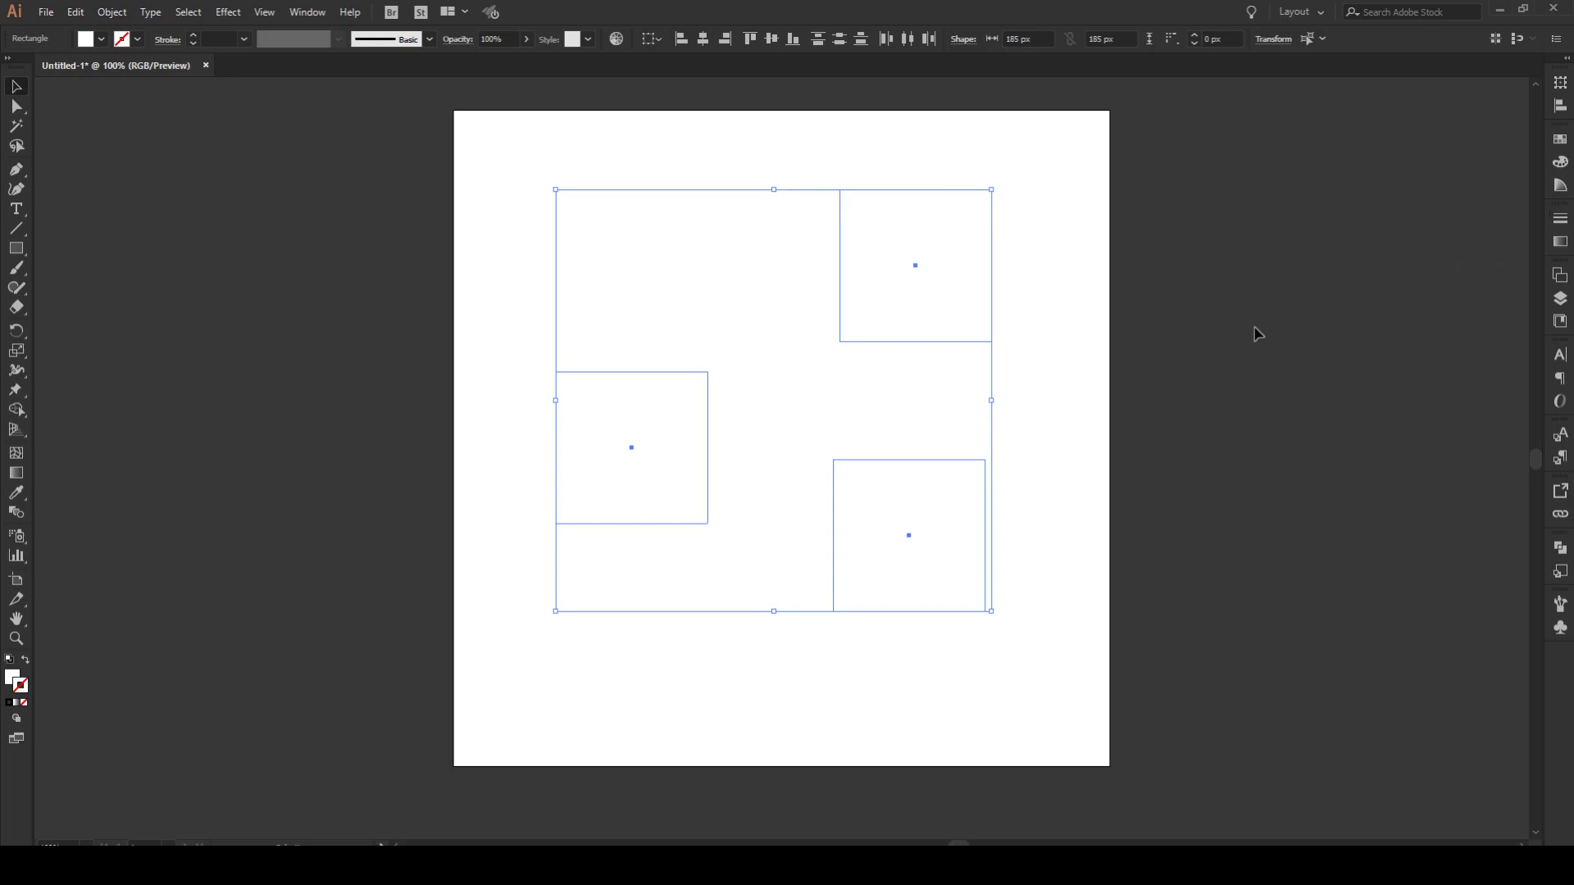
Show the transparency grid with Shift+Ctrl+D and deselect the squares.
key(a)
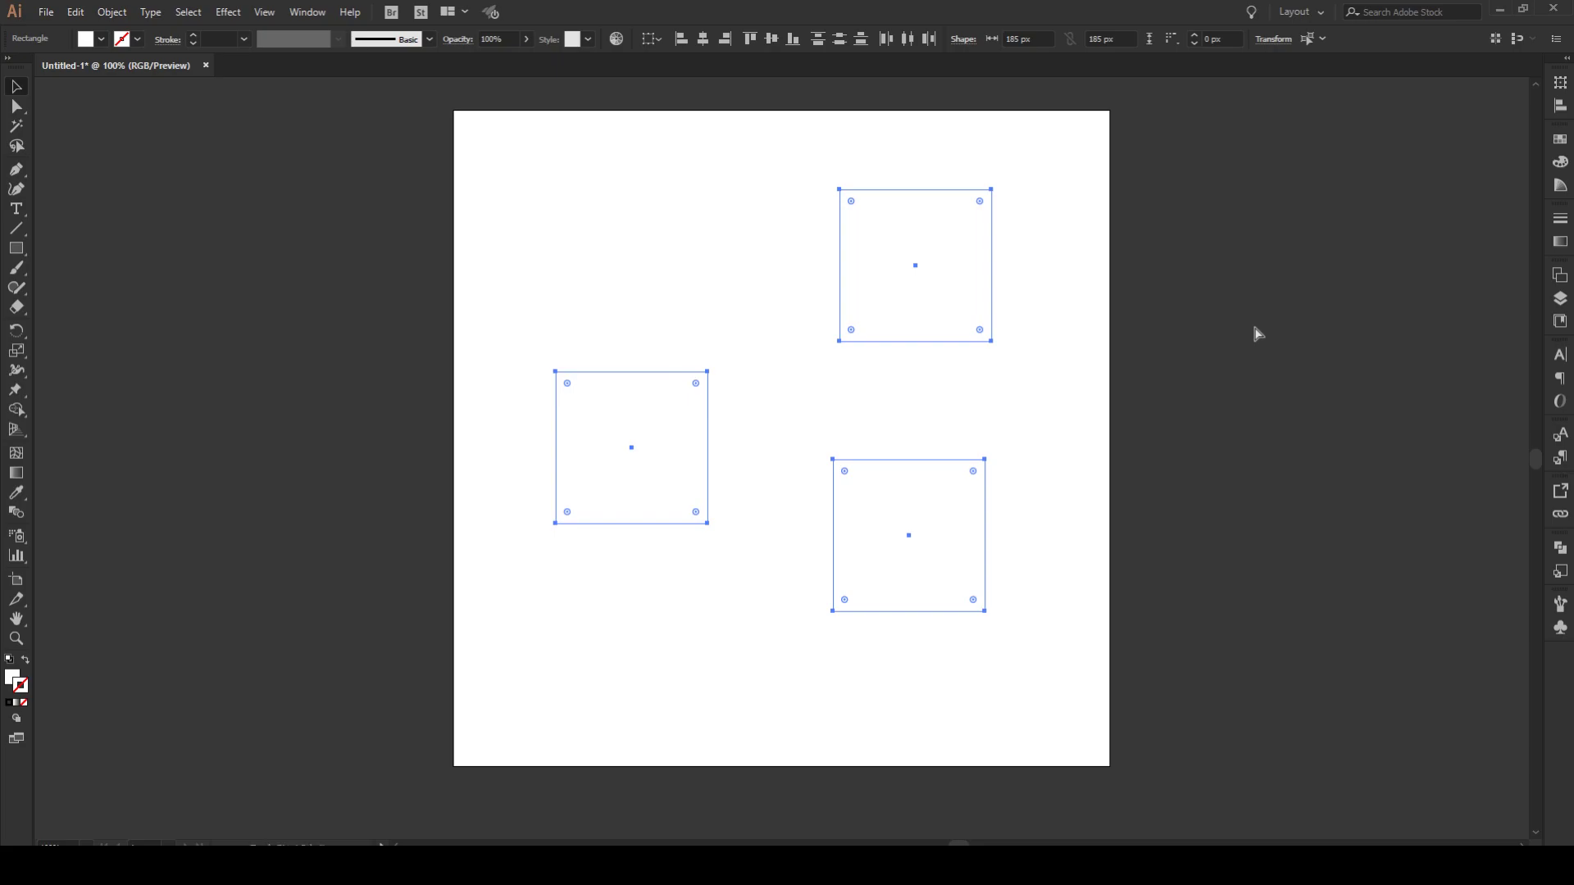
key(ctrl+shift+d)
key(v)
click(1229, 338)
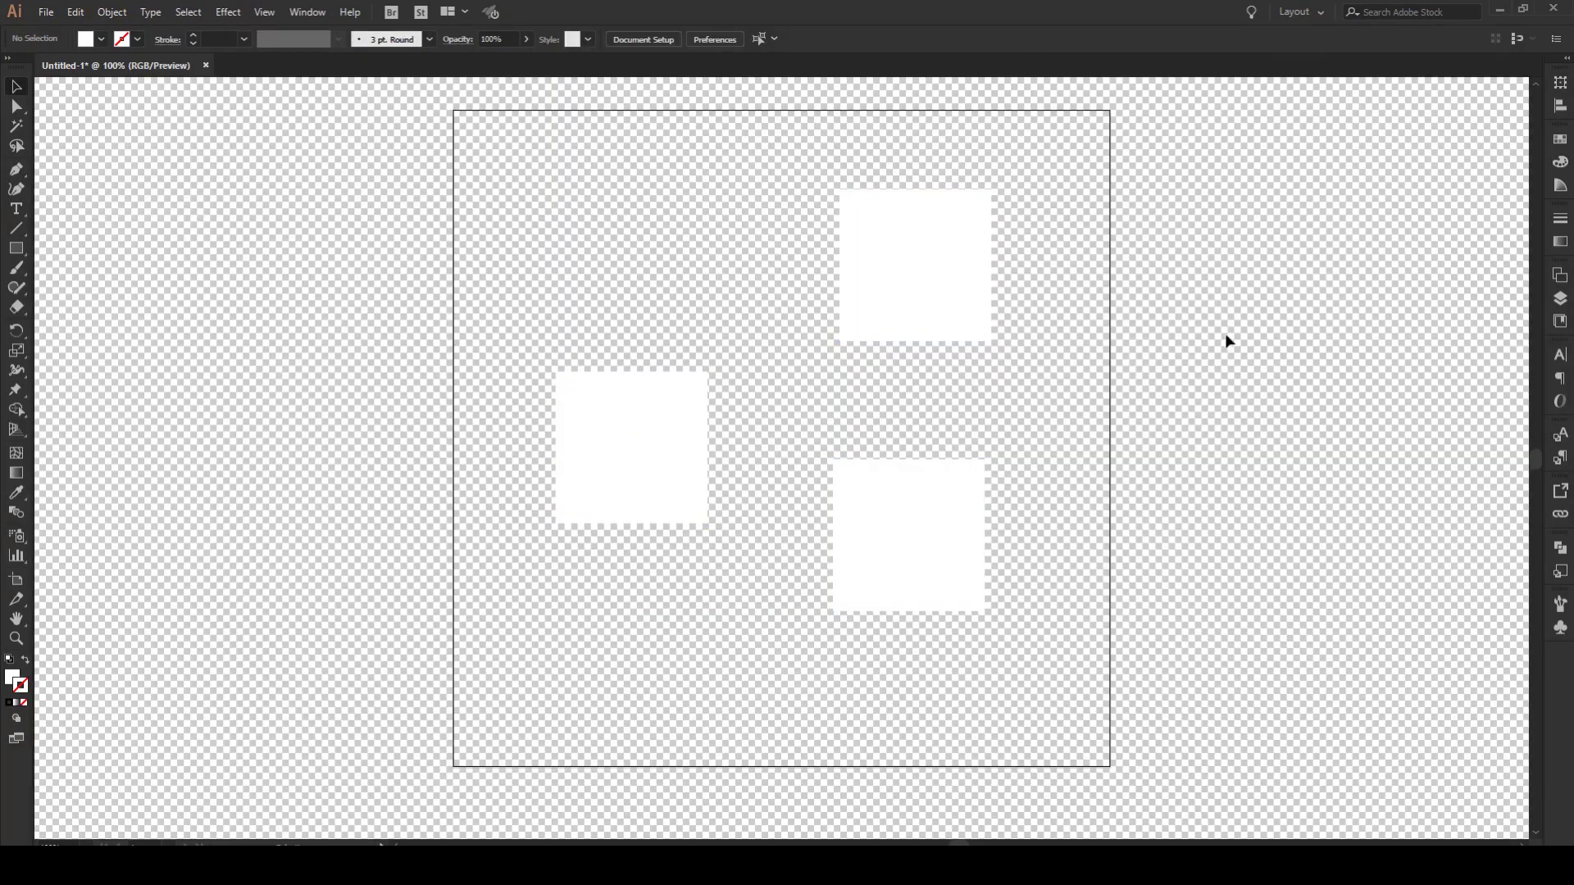
Check the View menu, close it without changes, and deselect the left square.
click(264, 14)
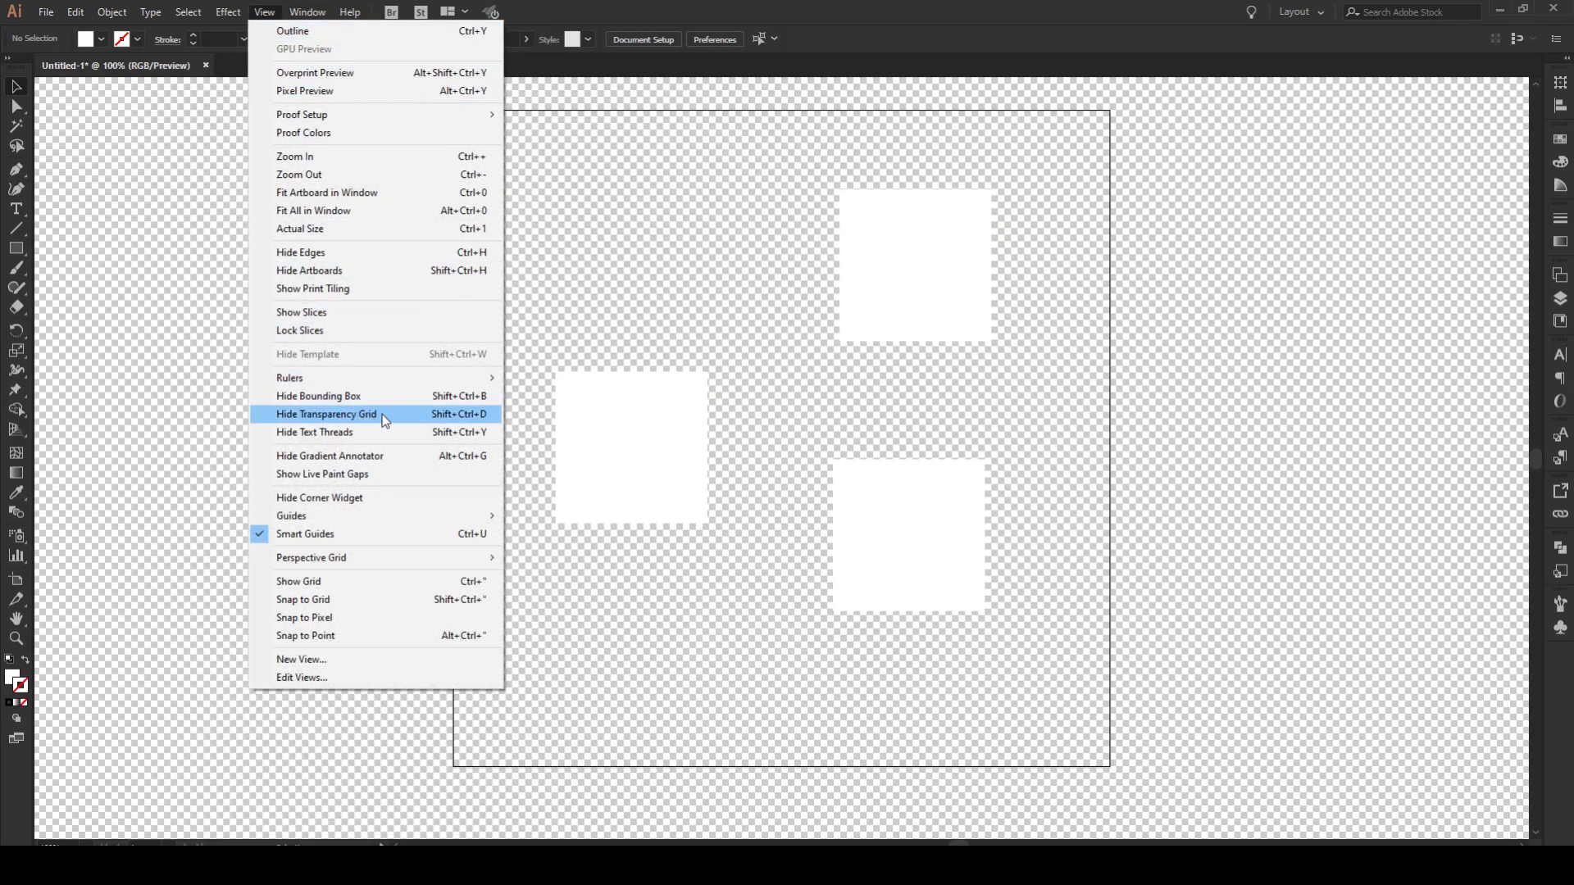
click(628, 307)
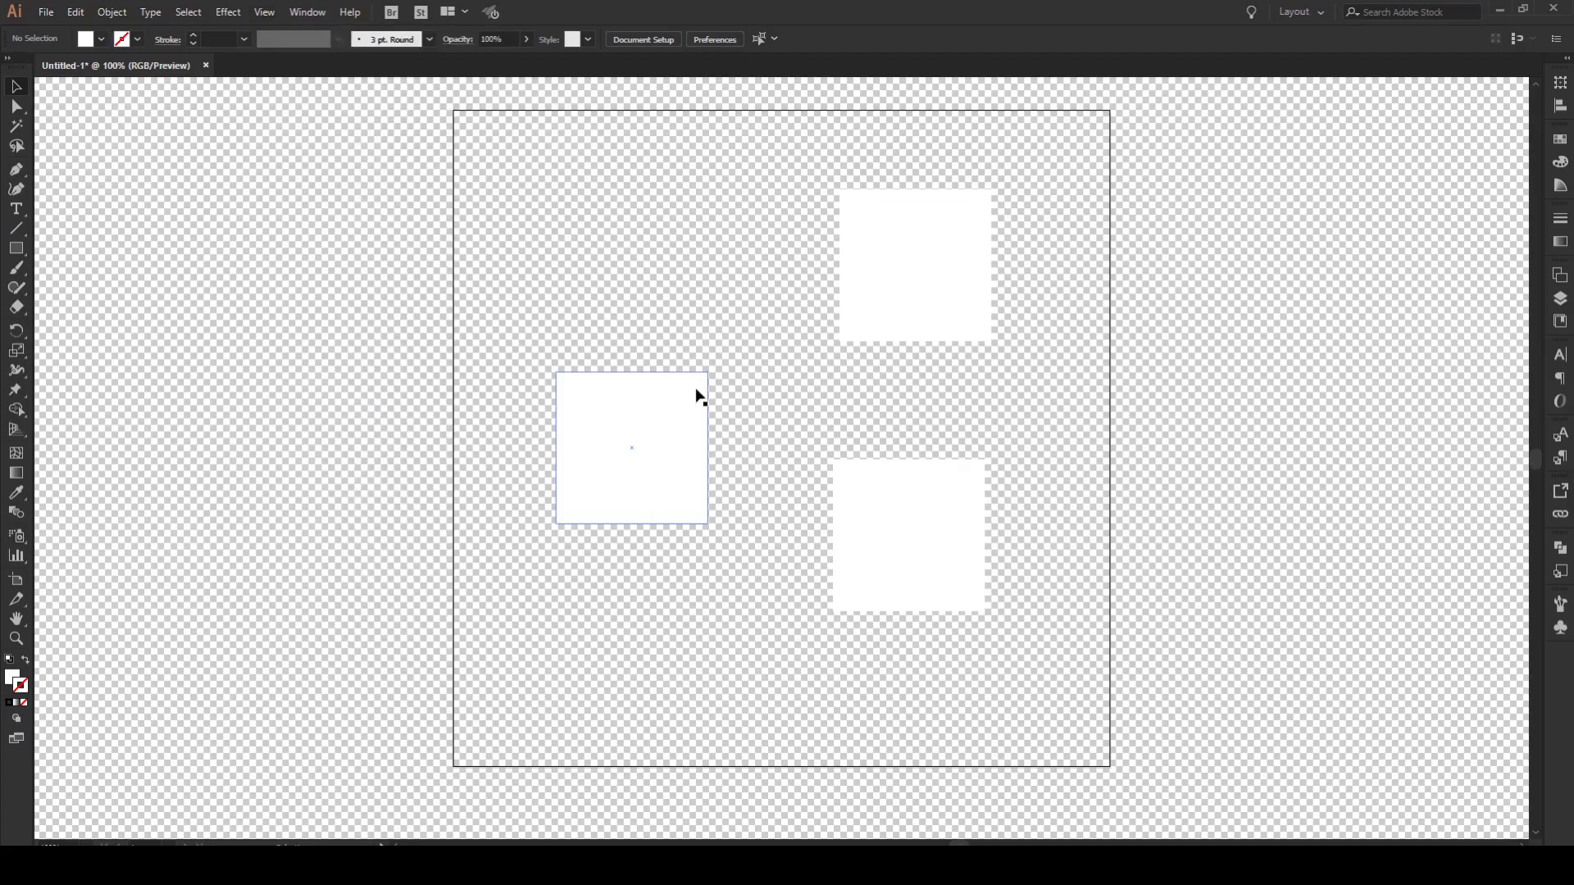
click(548, 330)
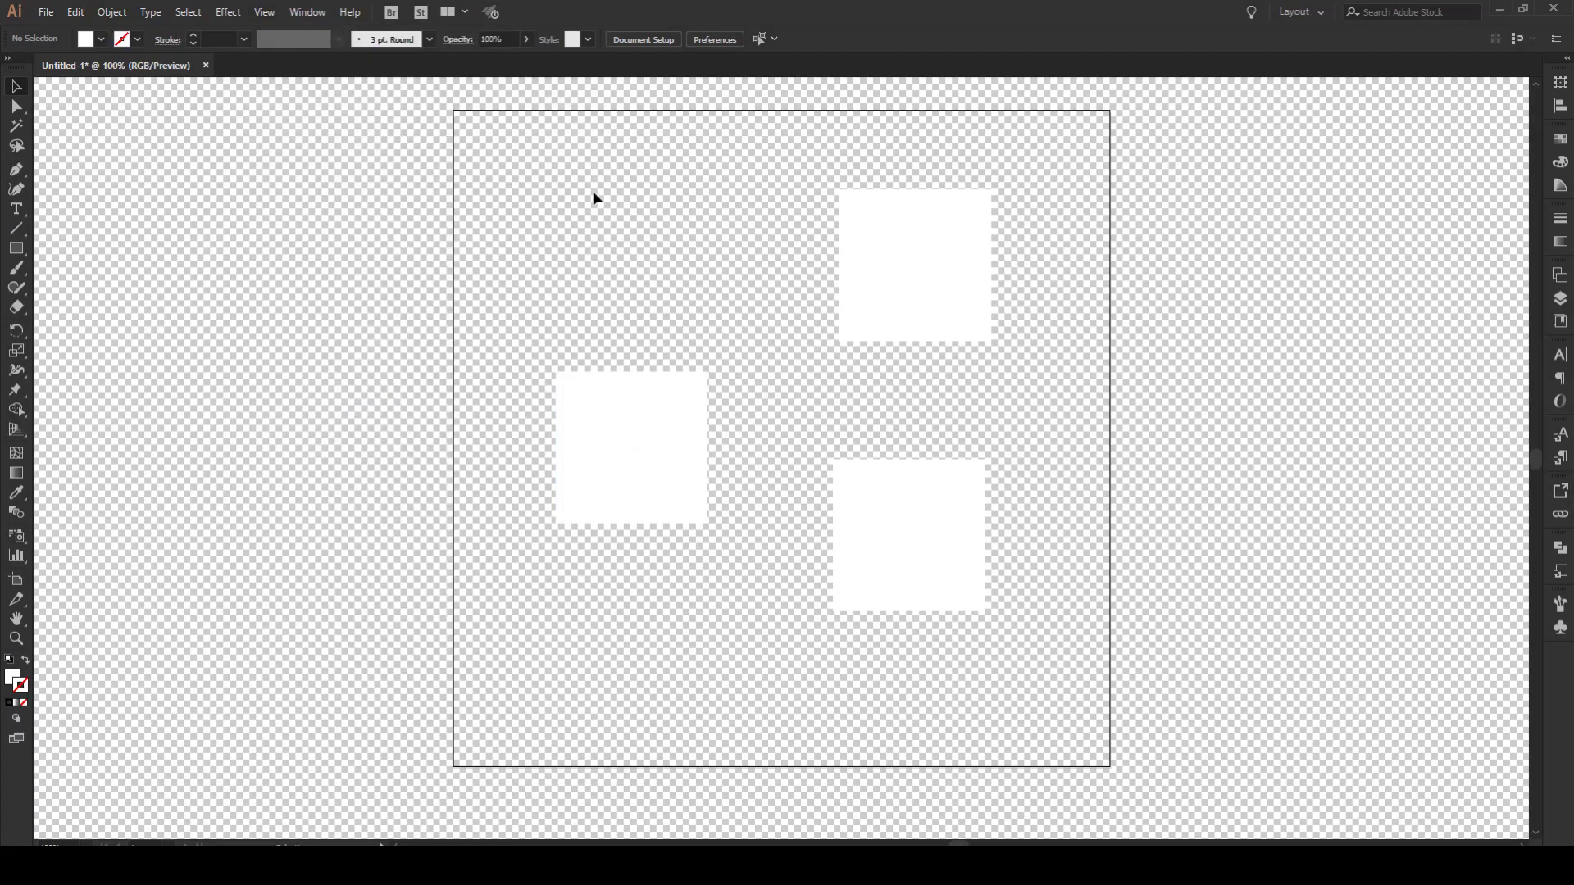
In Document Setup, set the transparency grid size to Small and its colours to Orange.
click(48, 16)
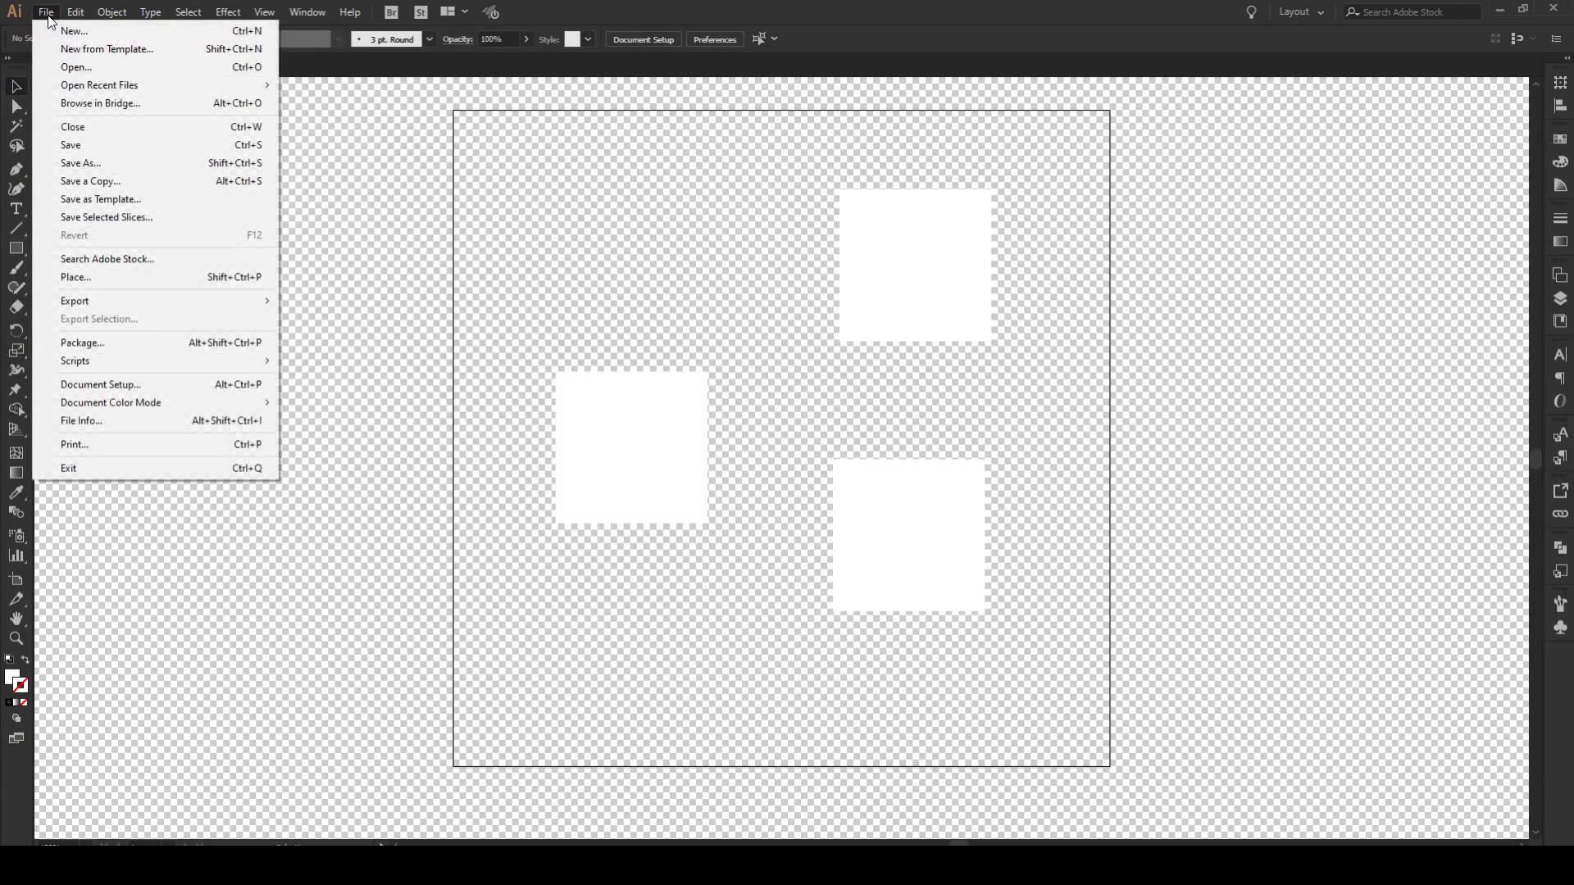
click(123, 384)
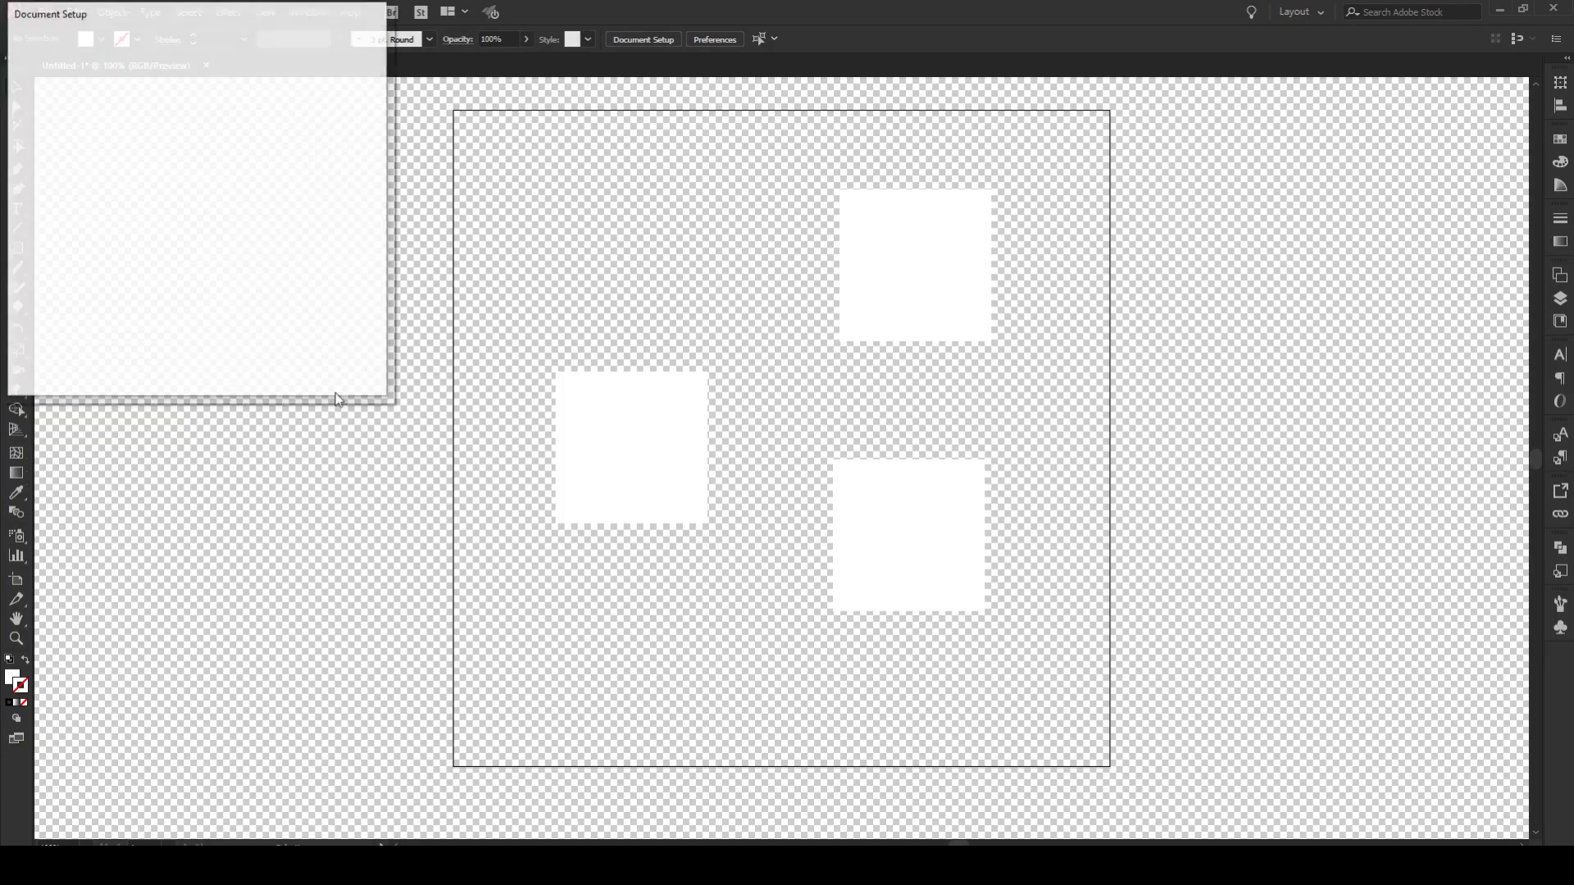
click(117, 221)
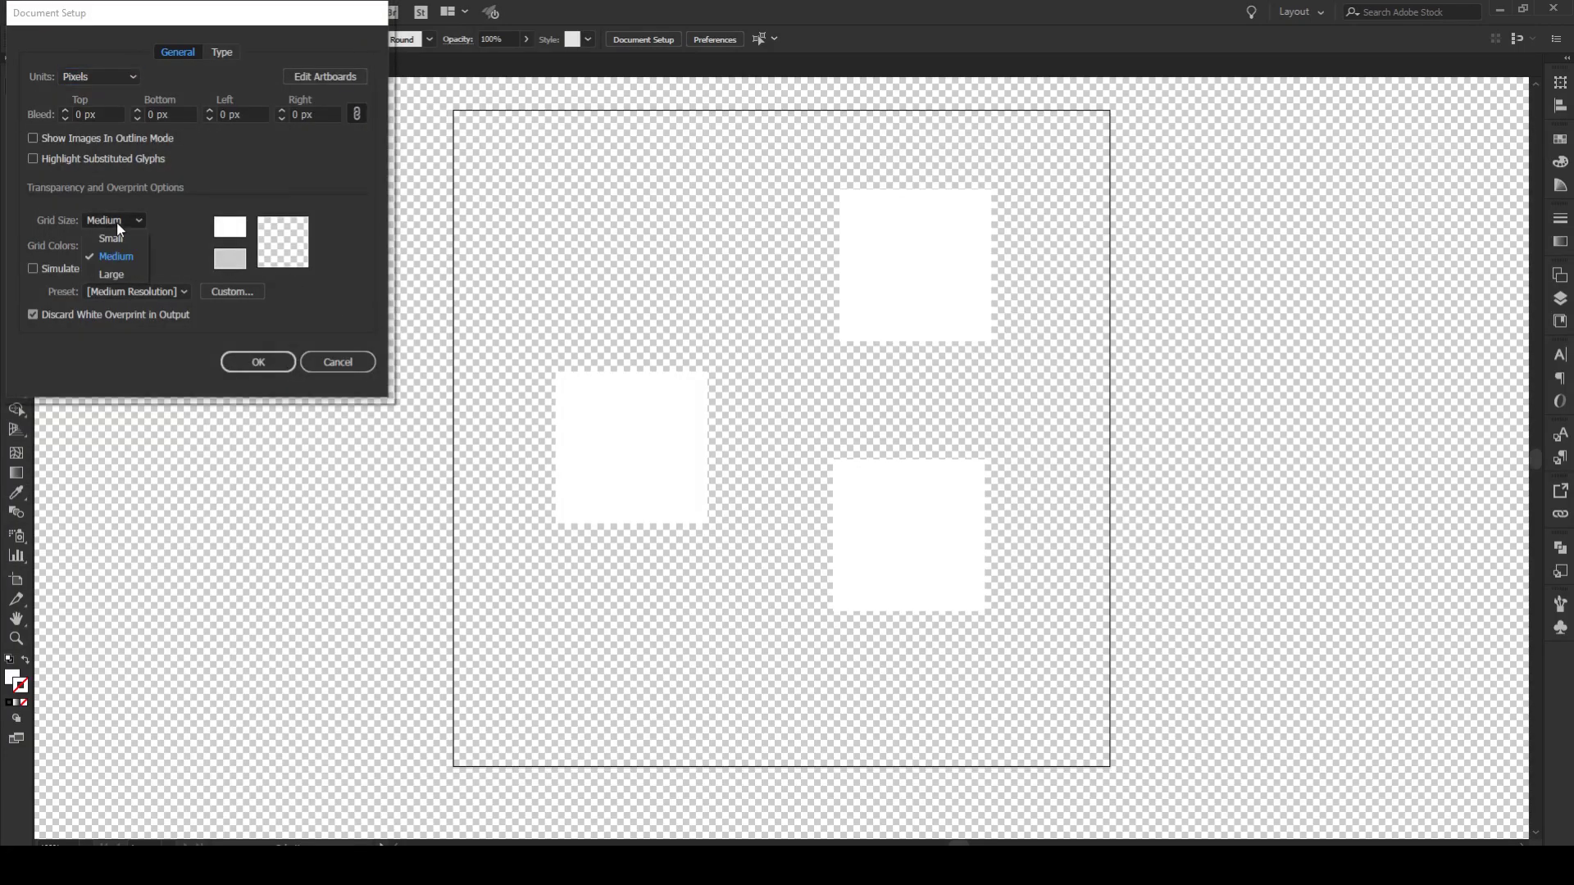
click(116, 237)
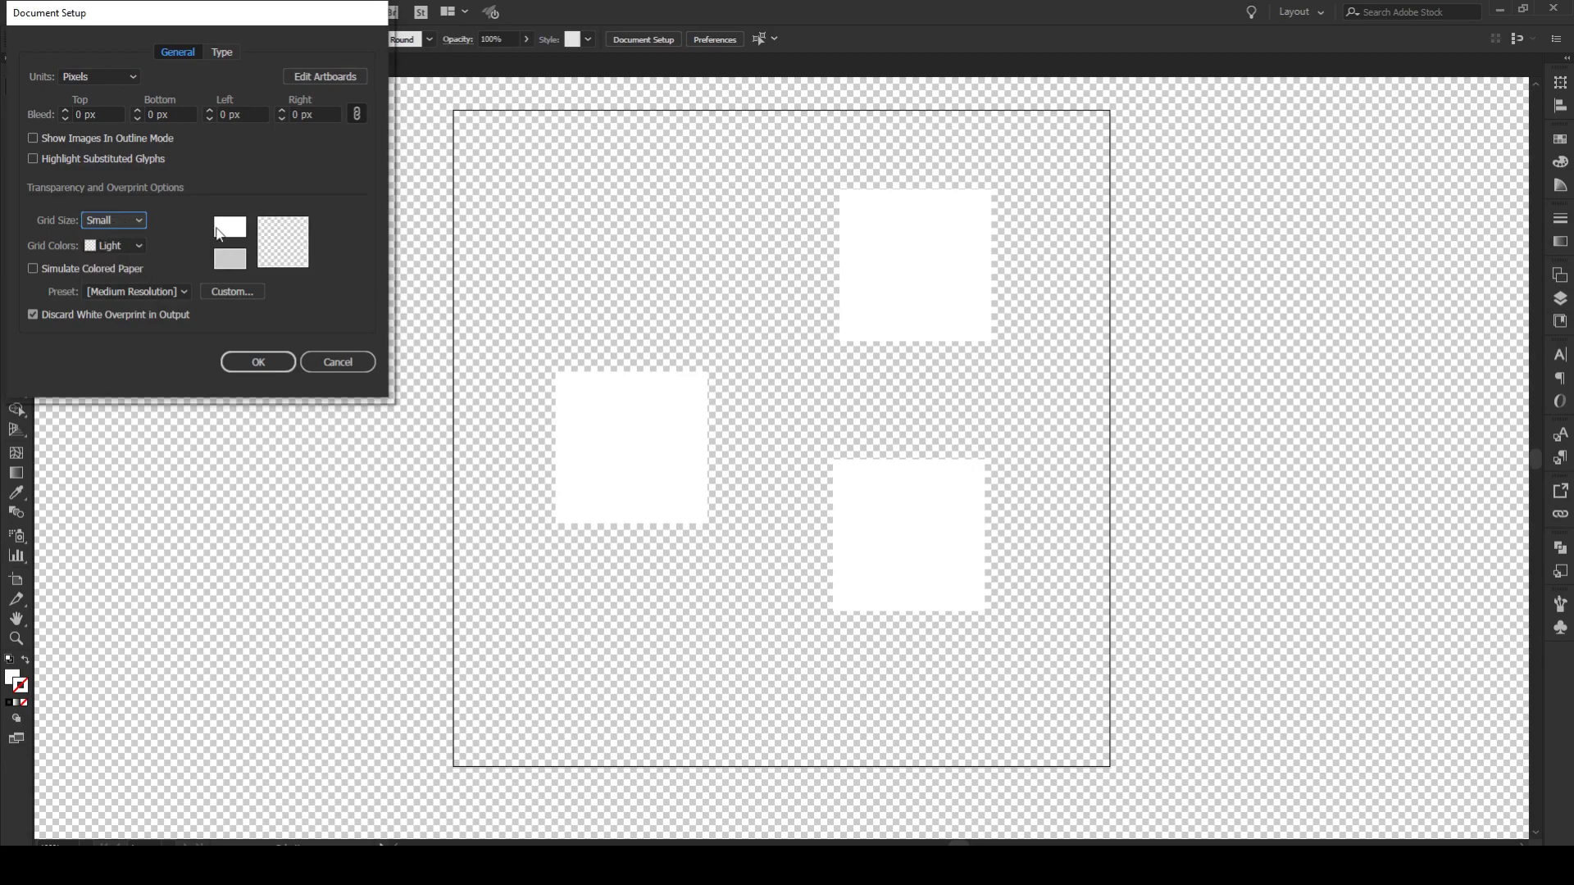
click(131, 248)
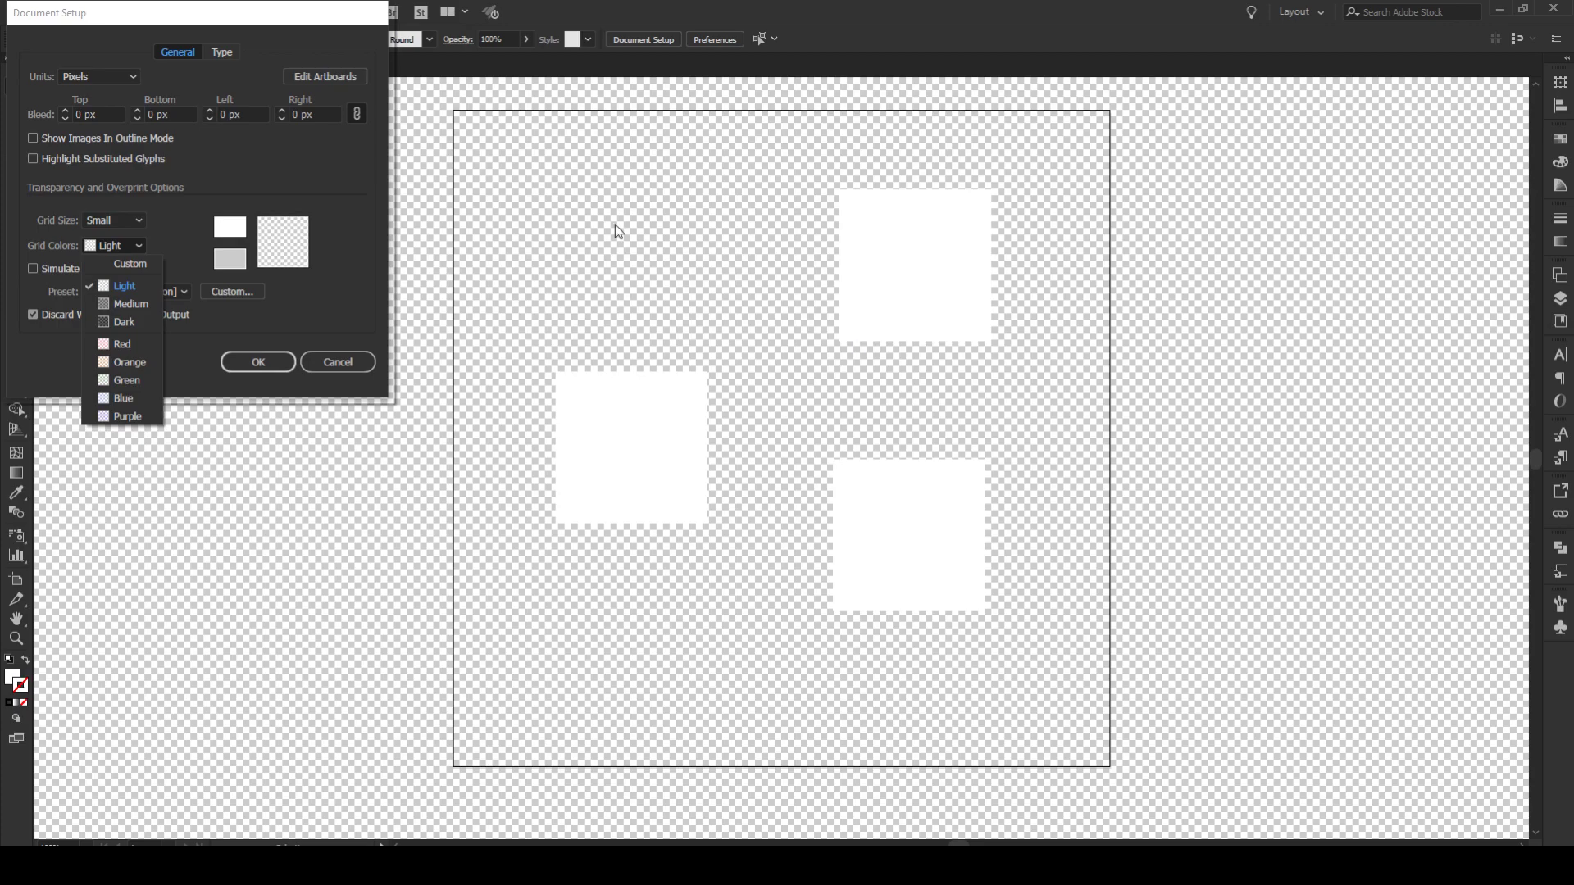
click(135, 364)
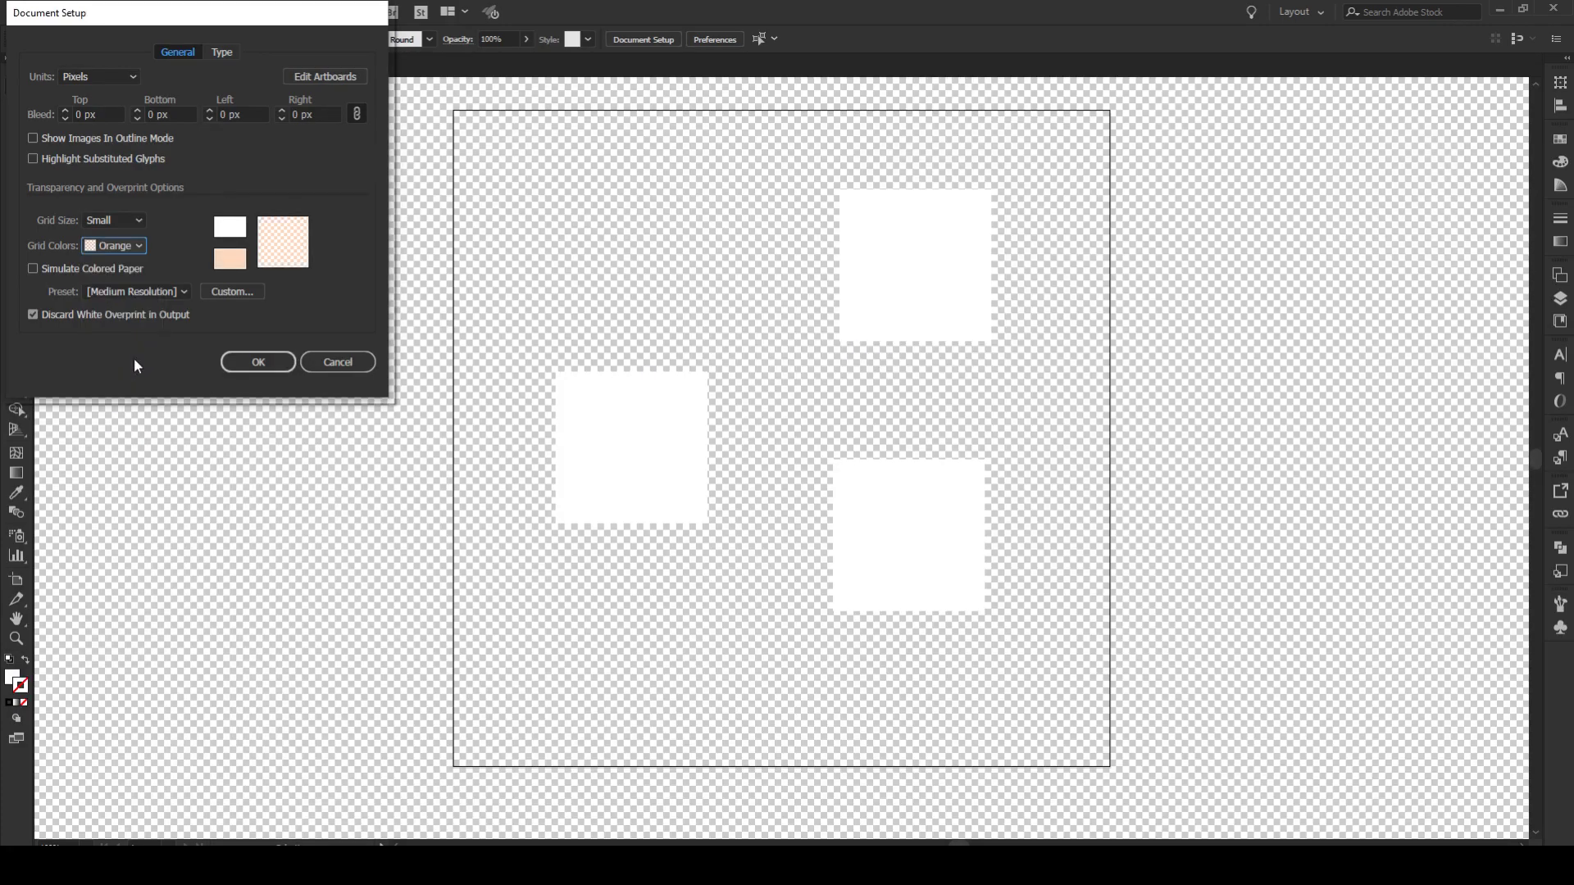
Confirm the grid settings, then drag the left square up level with the top-right square.
click(264, 367)
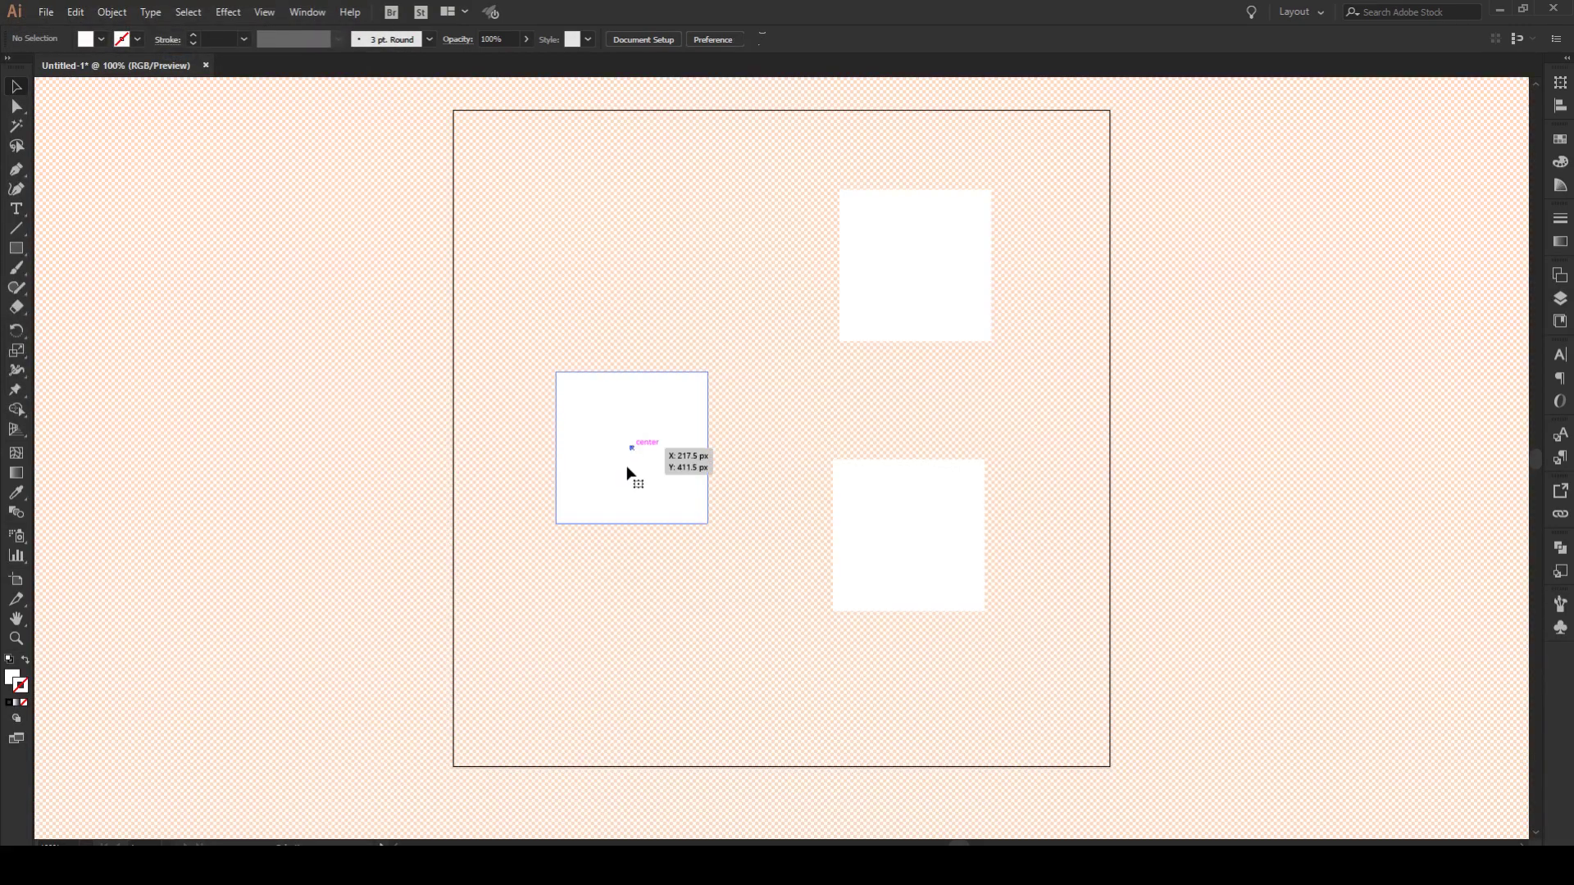
click(601, 401)
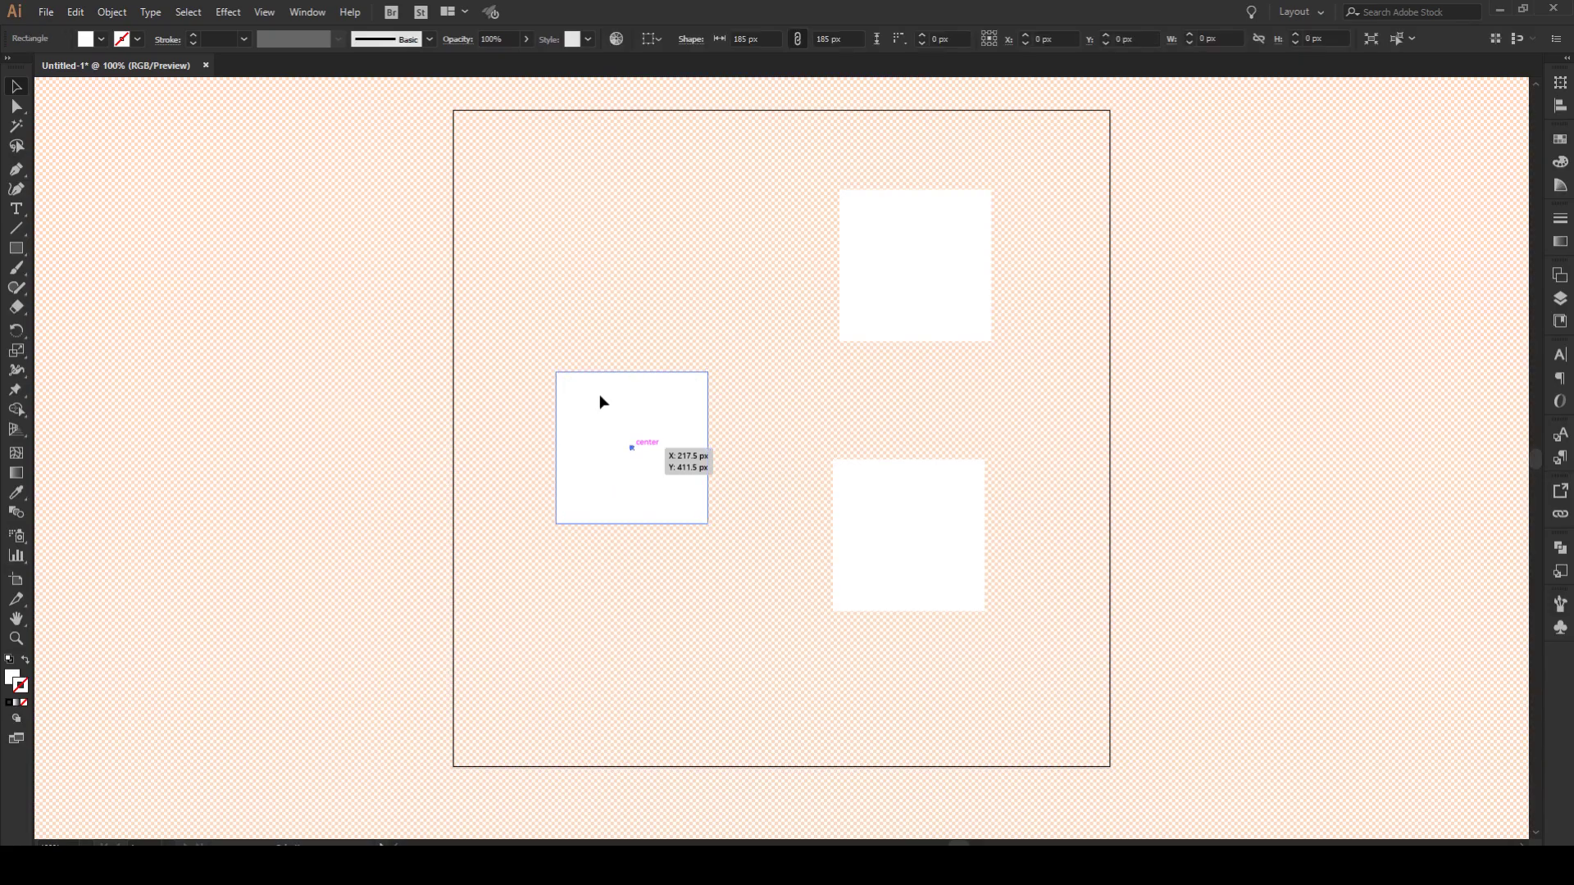
drag(600, 401, 587, 299)
click(721, 338)
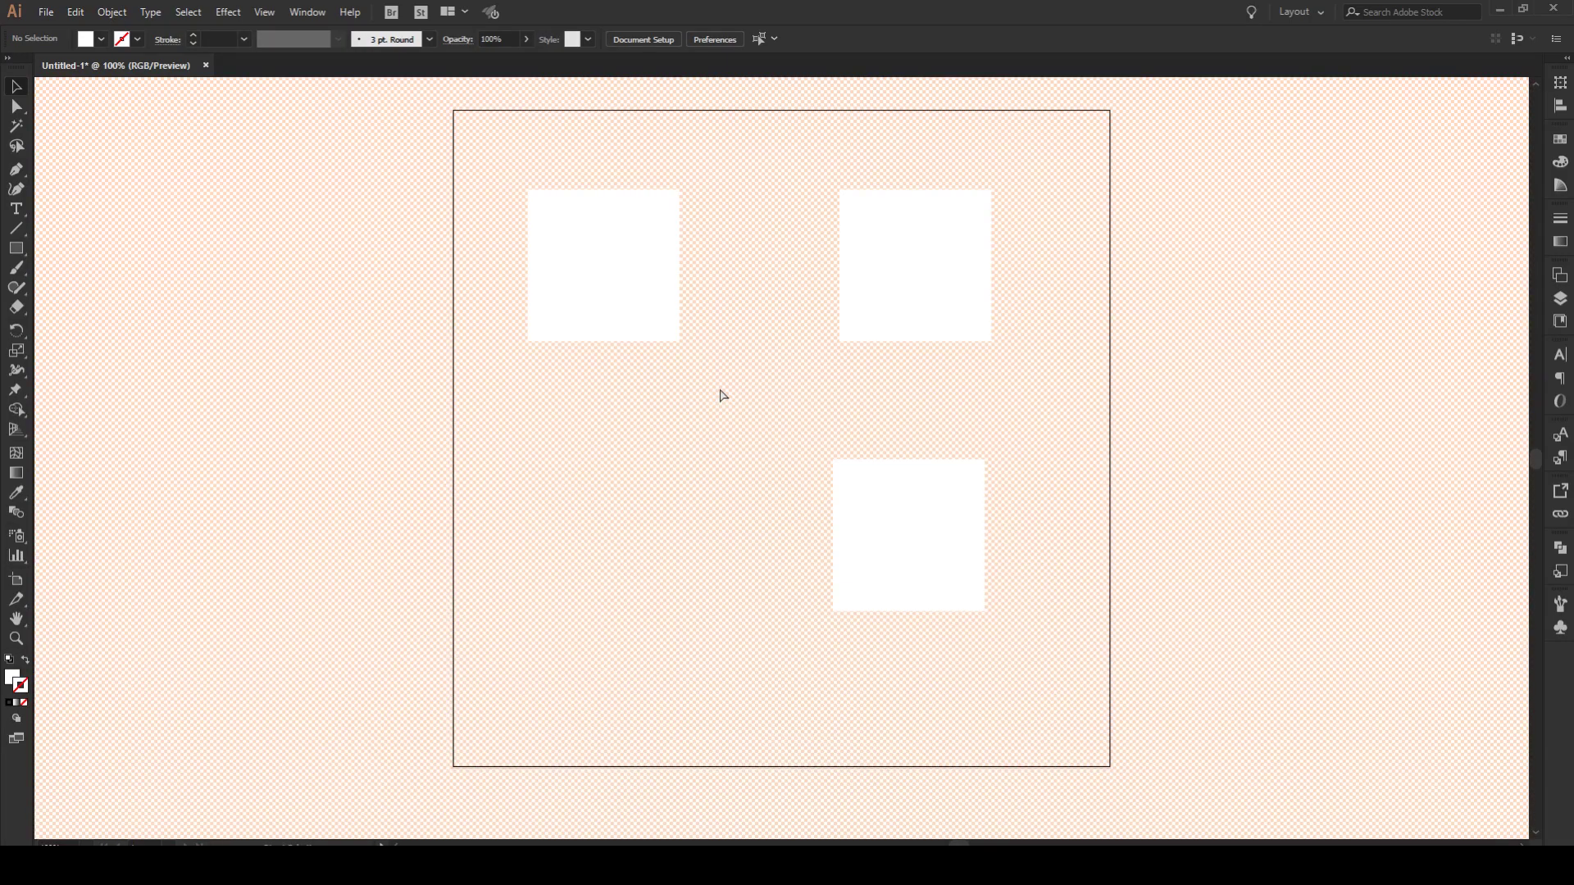
Hide the transparency grid with Shift+Ctrl+D to restore the plain white artboard.
key(shift+ctrl+d)
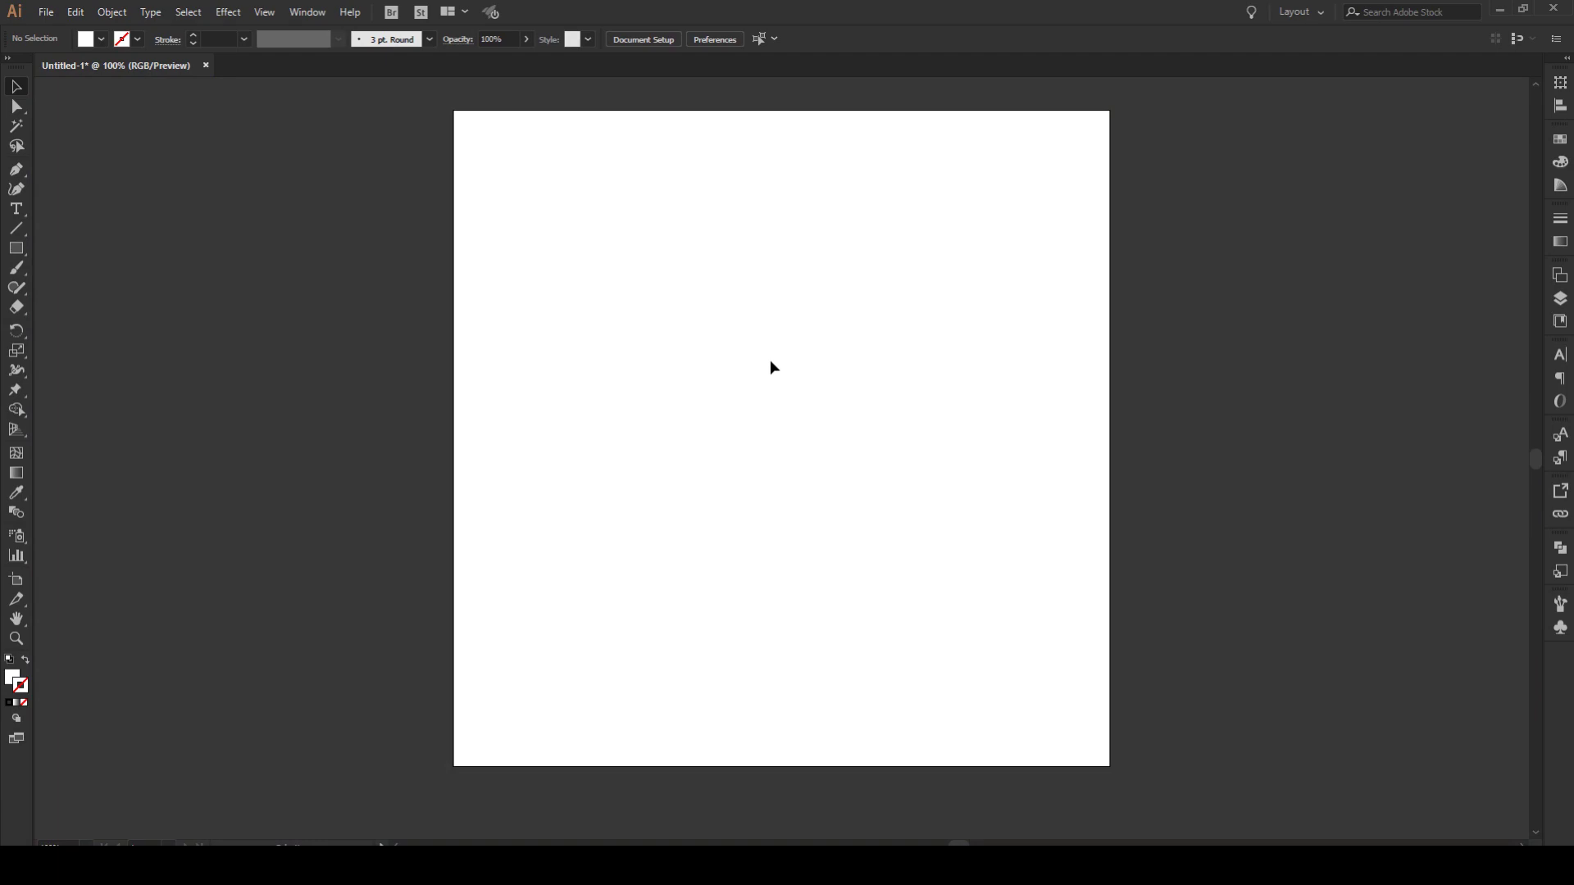